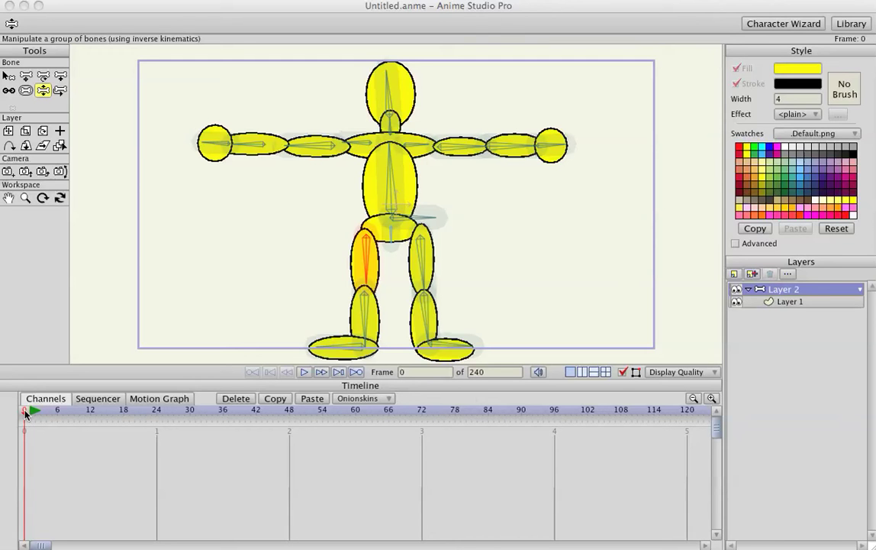
Scrub the timeline from frame 0 to frame 1 so bone poses record as animation
drag(39, 414, 28, 430)
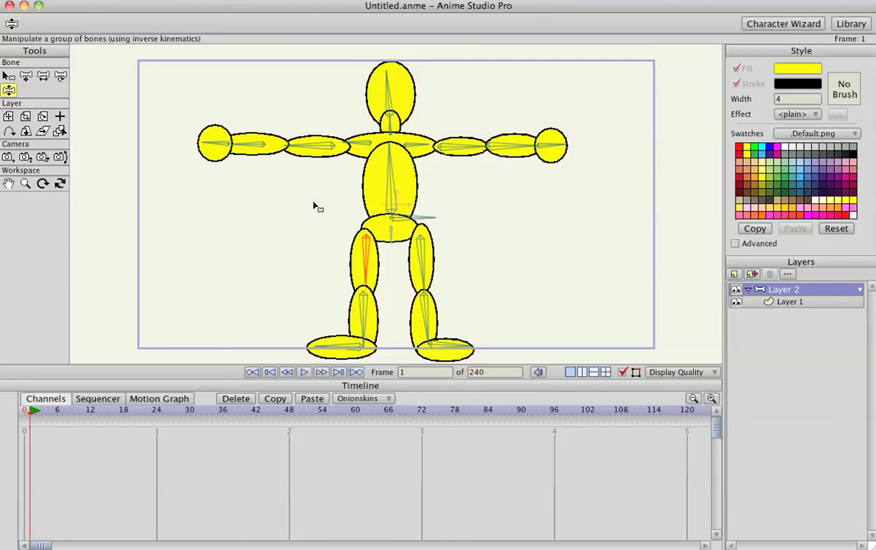
Try test poses with lowered arms and crossed legs, then delete those keyframes to restore the T-pose
drag(278, 136, 348, 209)
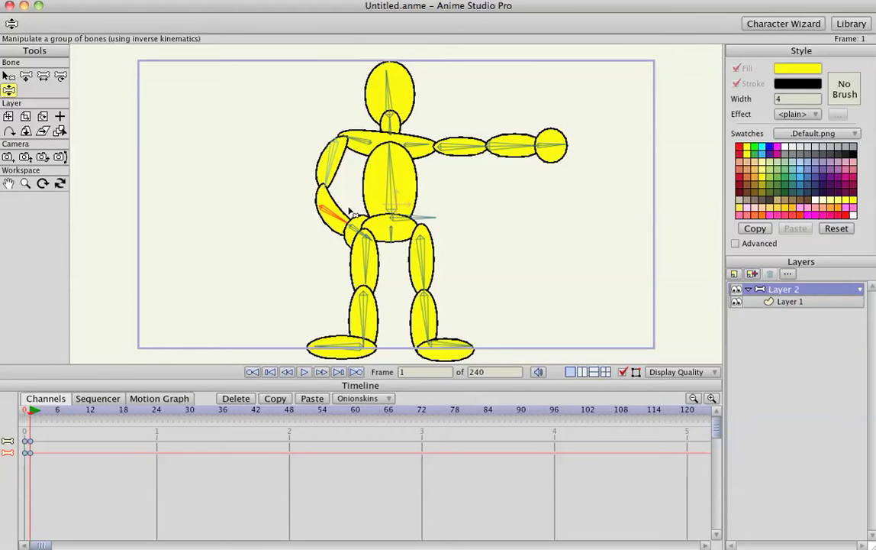
drag(513, 151, 447, 204)
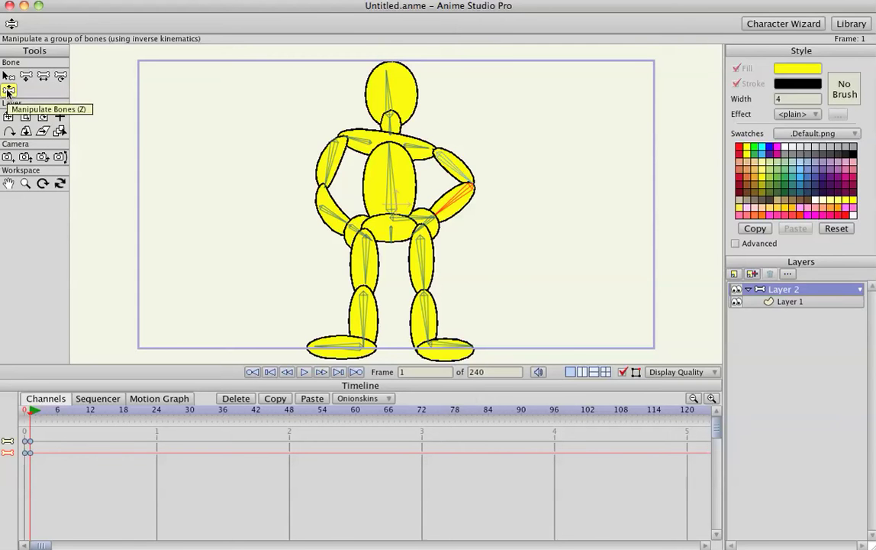
mouse_move(362, 309)
mouse_down()
mouse_move(188, 171)
mouse_move(362, 321)
mouse_up()
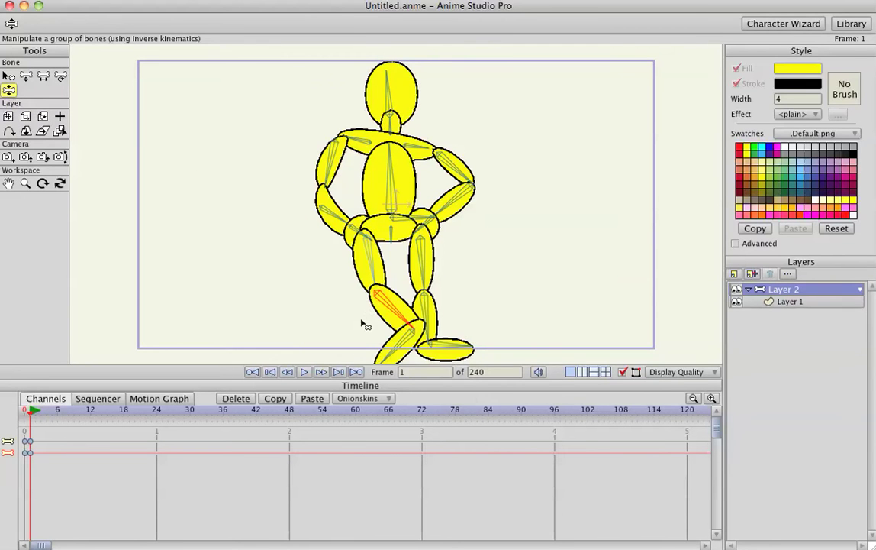
drag(417, 294, 367, 339)
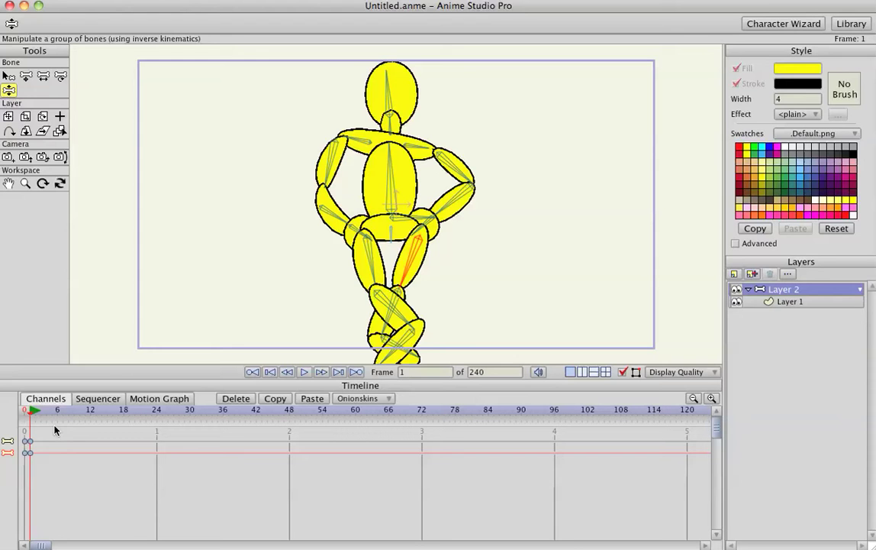
drag(33, 425, 31, 458)
click(236, 398)
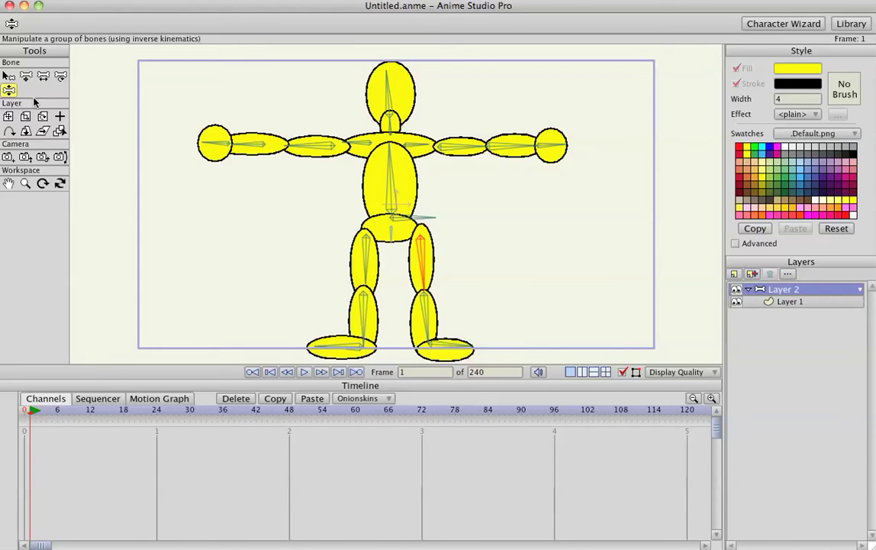
Rotate the upper arm to angle downward and stretch the torso bone
click(60, 75)
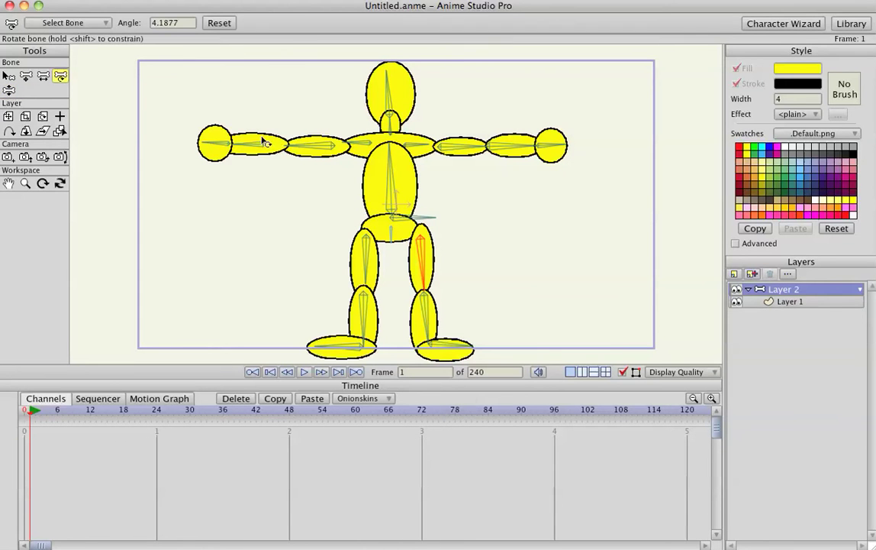
drag(264, 141, 218, 180)
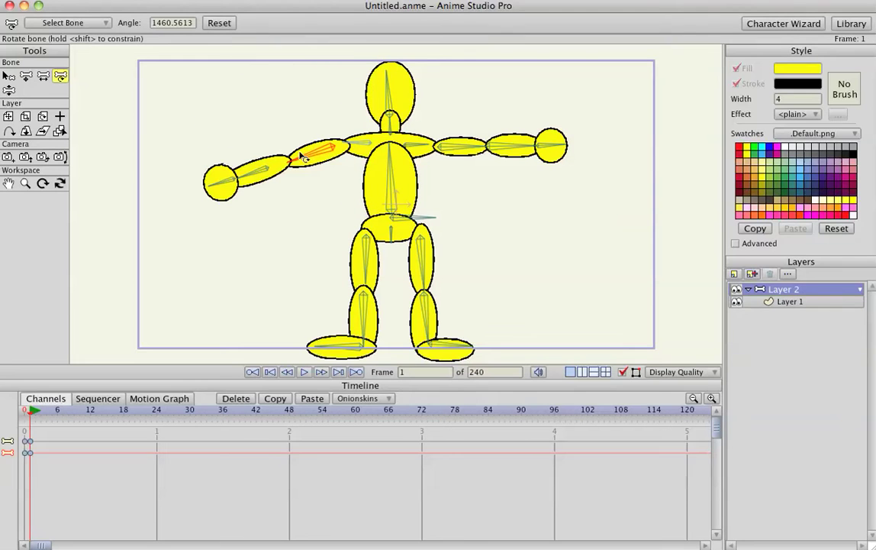
click(43, 76)
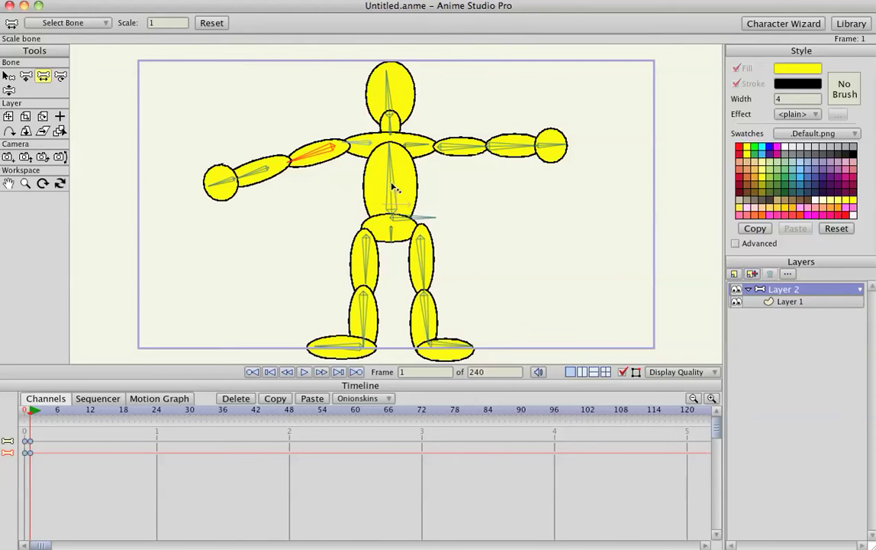
drag(391, 191, 390, 95)
Lengthen both thigh bones, then trim each thigh slightly shorter
drag(372, 271, 372, 292)
drag(366, 330, 359, 306)
drag(415, 291, 417, 285)
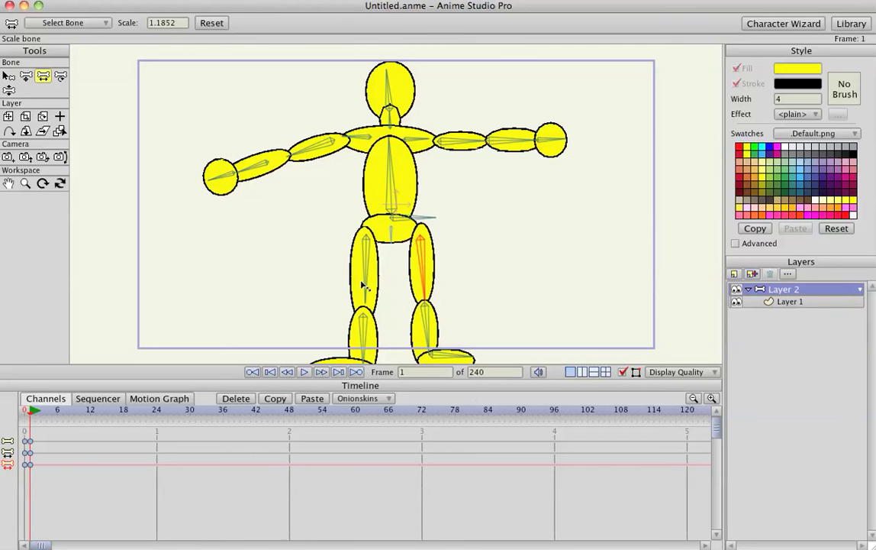
drag(363, 286, 354, 284)
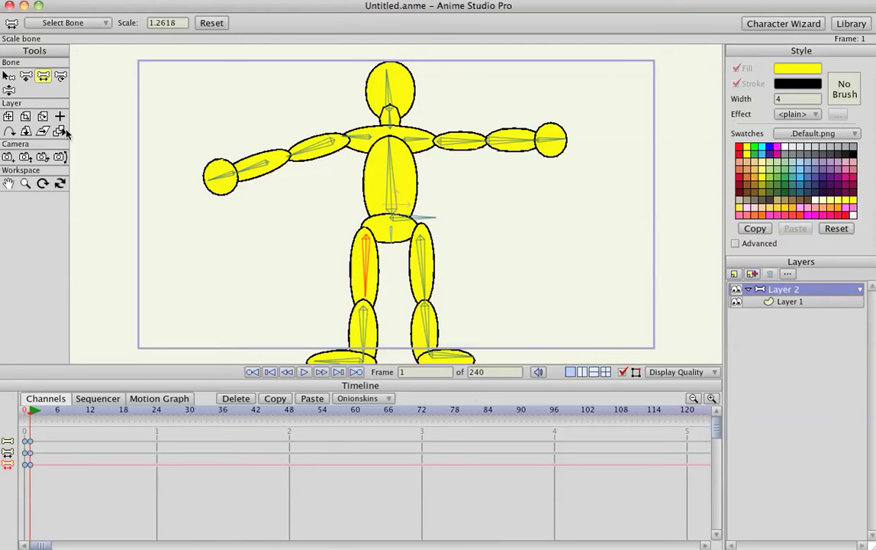
Bend both arms so the hands rest on the hips at frame 1
click(9, 90)
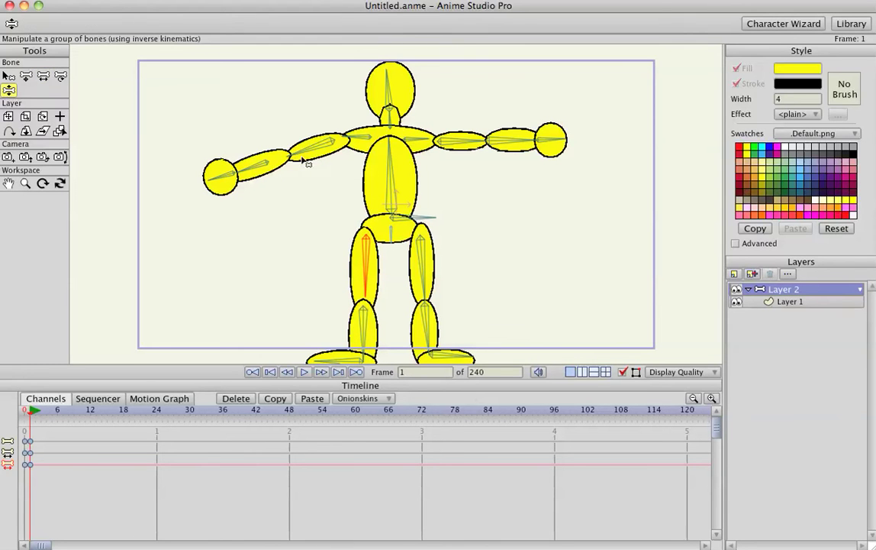
drag(303, 161, 330, 218)
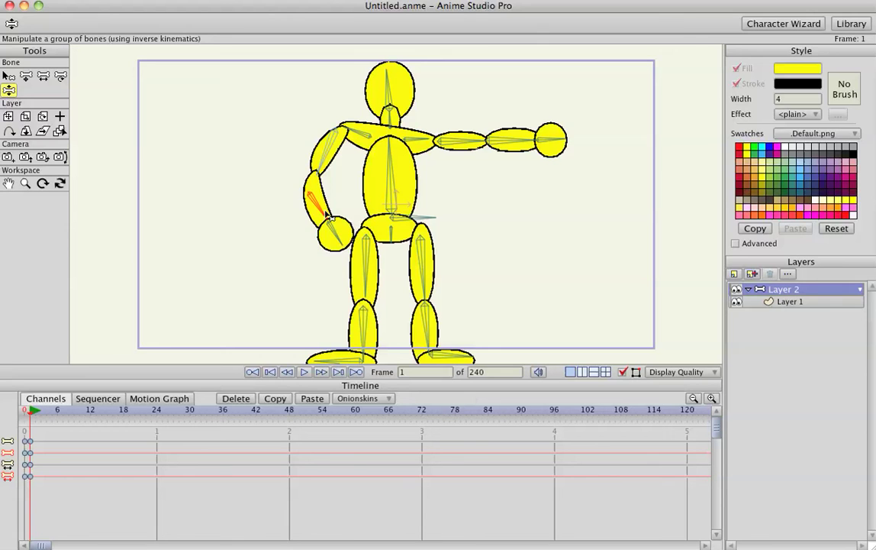
drag(512, 139, 411, 220)
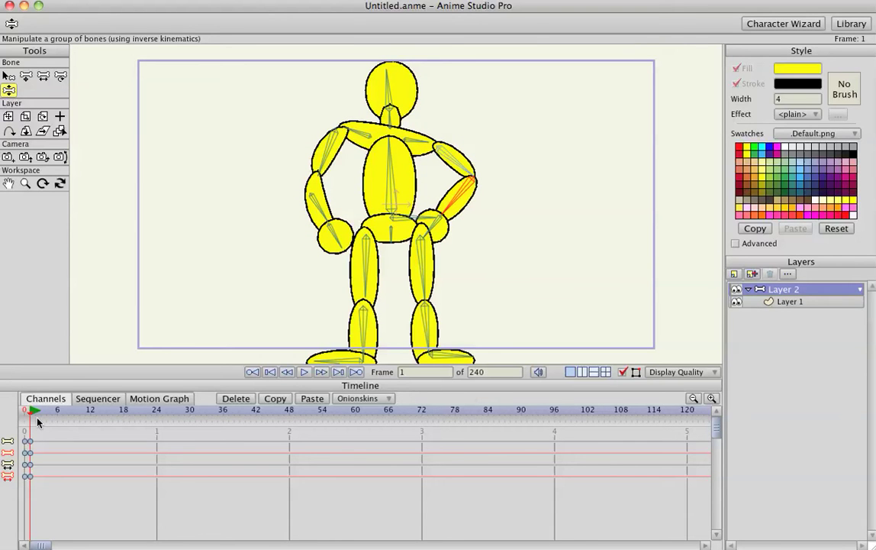
At frame 24, raise the left hand from the hip onto the head
drag(134, 413, 156, 413)
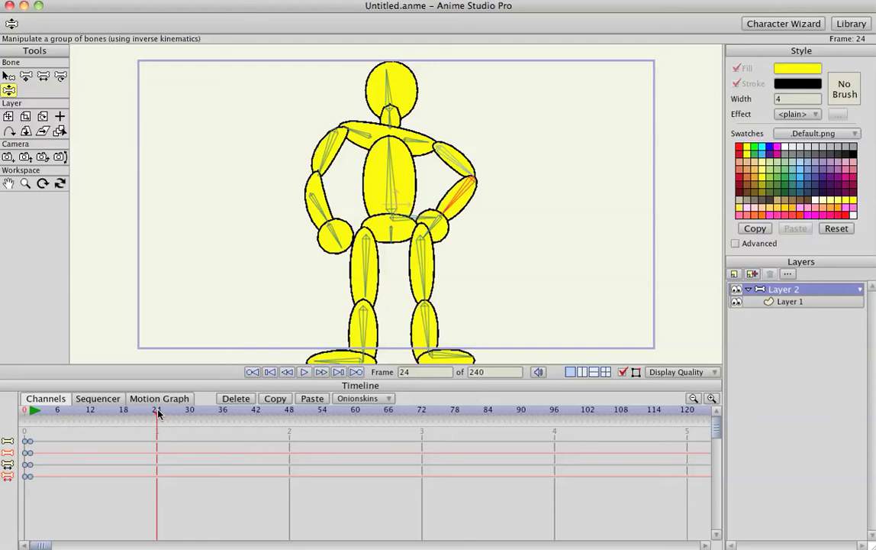
drag(73, 412, 157, 417)
drag(337, 223, 322, 89)
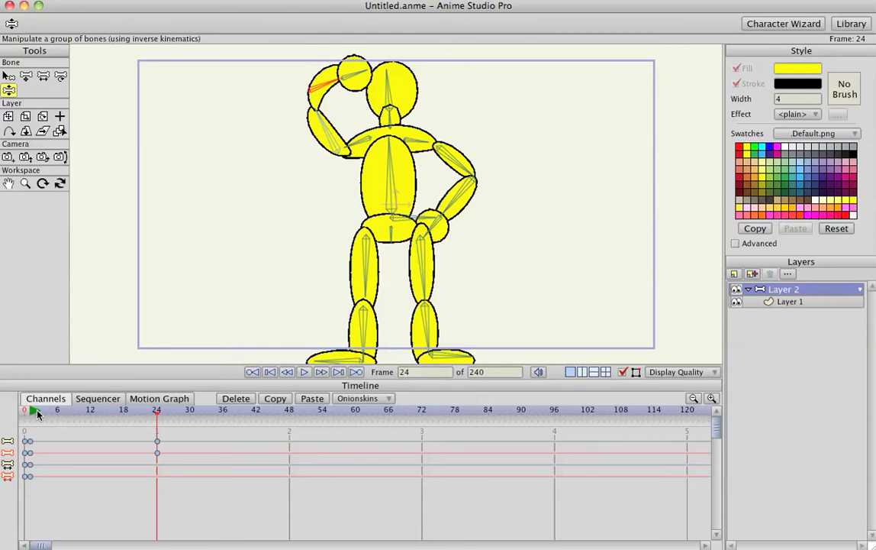
Preview the arm raise from the start and move to frame 48
drag(38, 413, 20, 416)
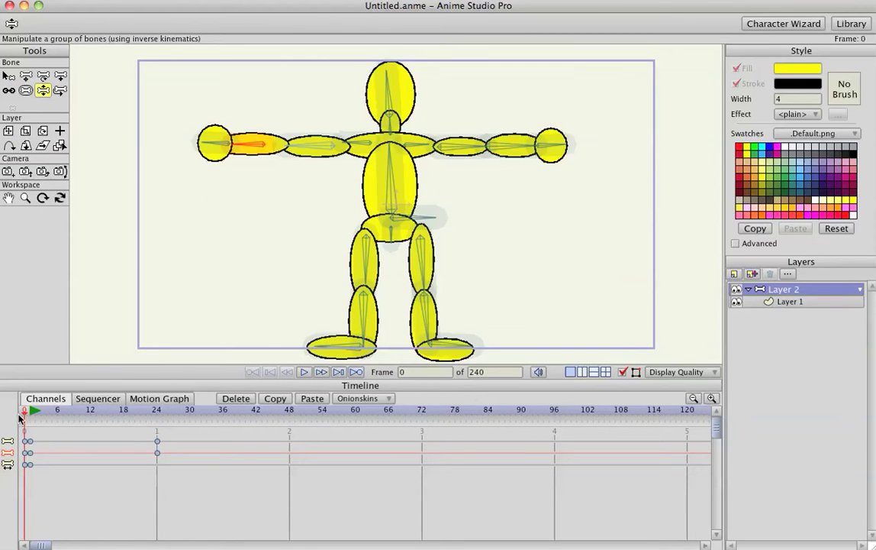
key(space)
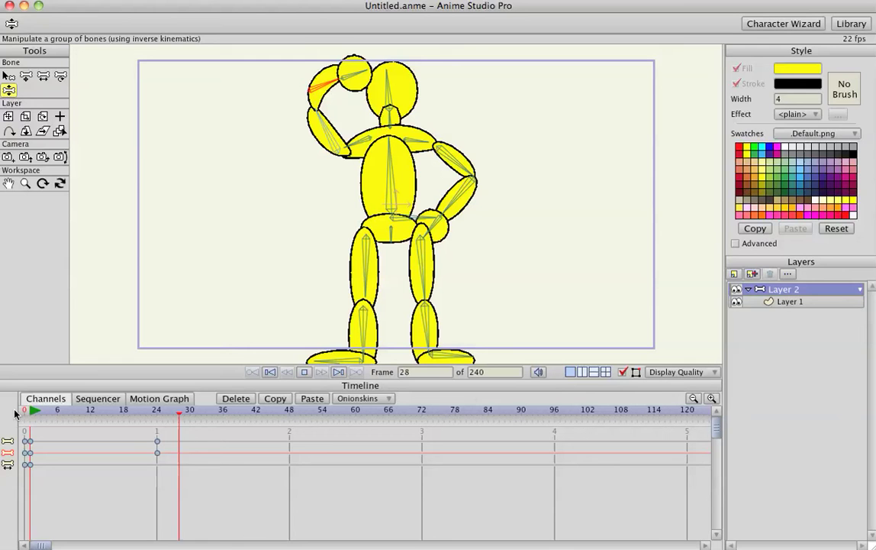
click(80, 413)
drag(85, 415, 290, 413)
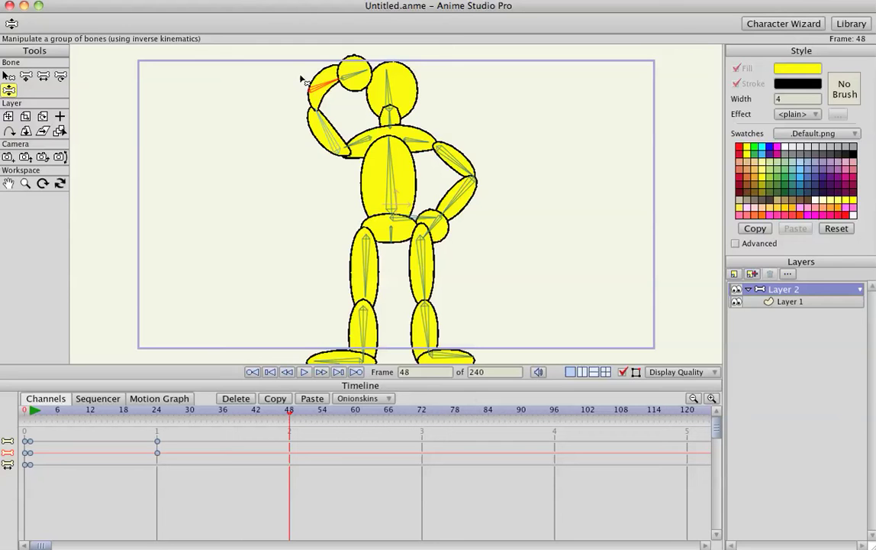
Key the arm lowered back down at frame 48, preview, and select the frame 24 and 48 keys
drag(313, 86, 309, 256)
click(35, 413)
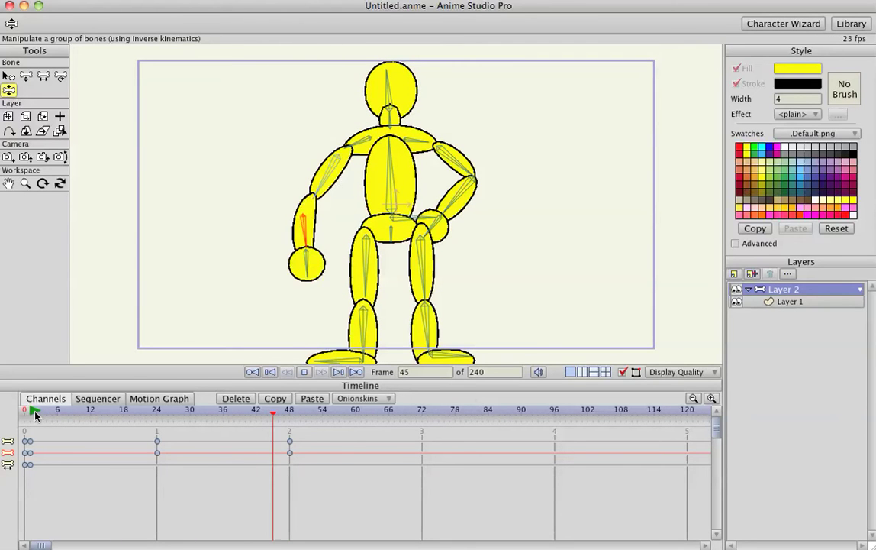
click(35, 413)
drag(302, 478, 119, 440)
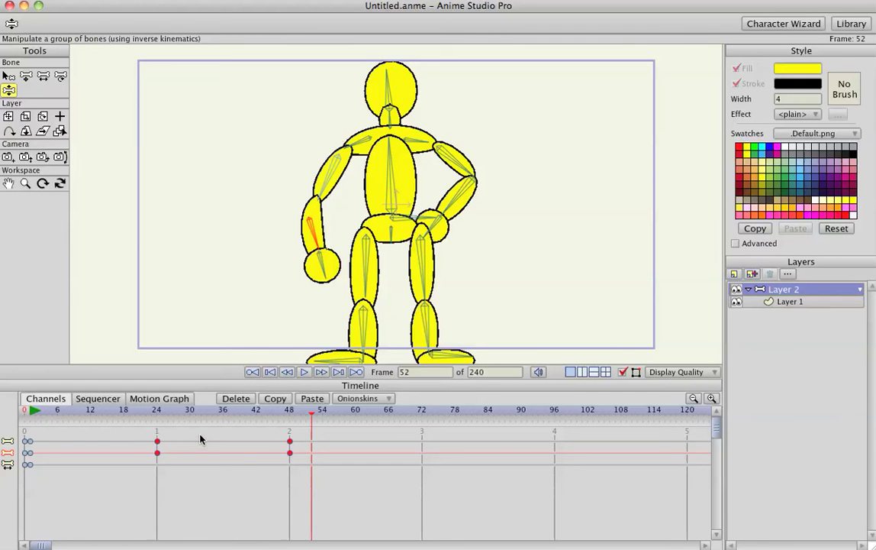
Delete the selected arm keys and hold the hand-on-hip pose at frame 18
click(233, 398)
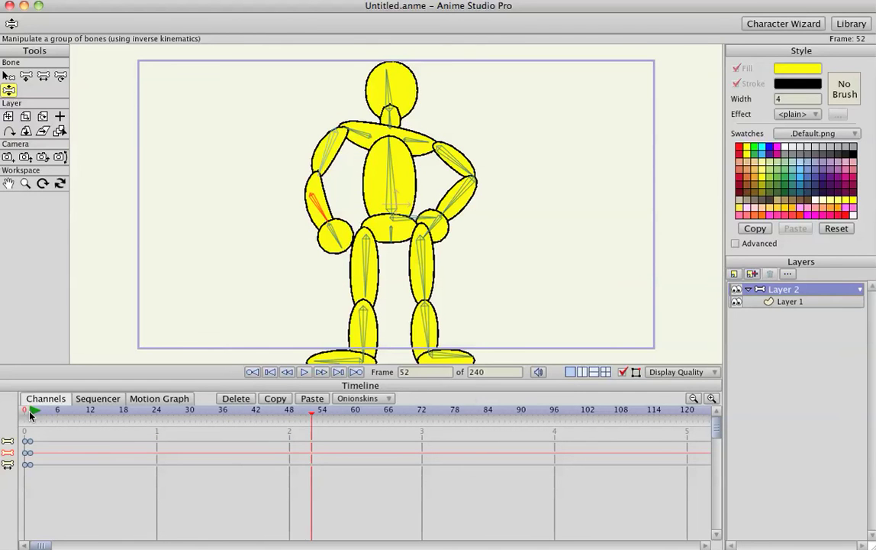
drag(30, 414, 124, 418)
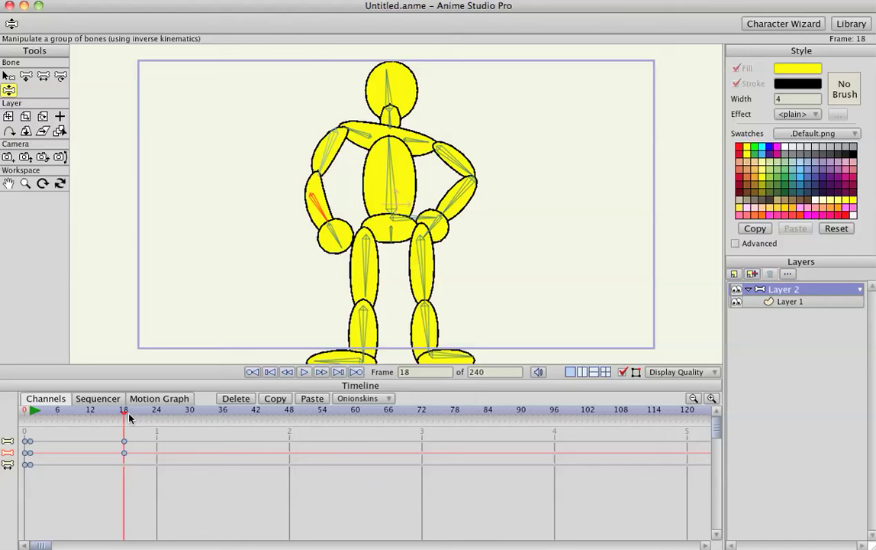
click(157, 413)
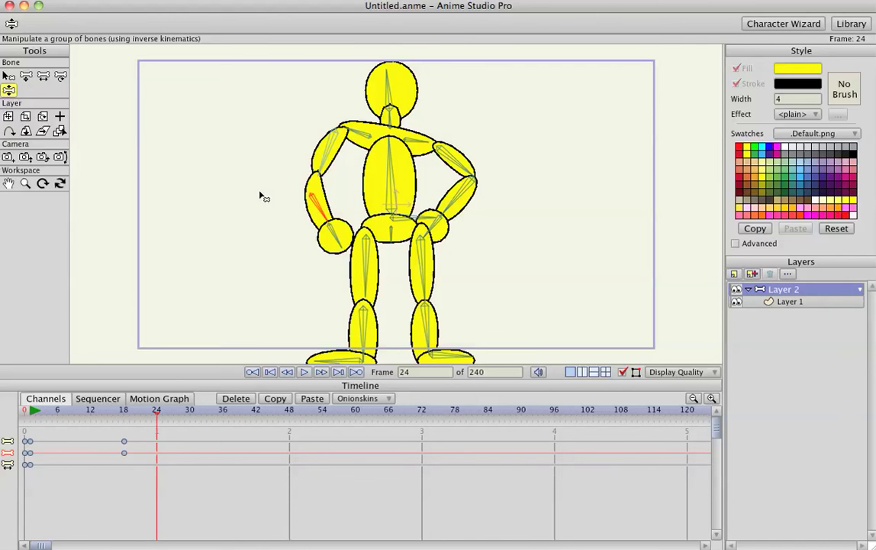
Raise the hand onto the head at frame 24 and play back the motion
drag(331, 225, 322, 87)
drag(80, 414, 37, 413)
key(space)
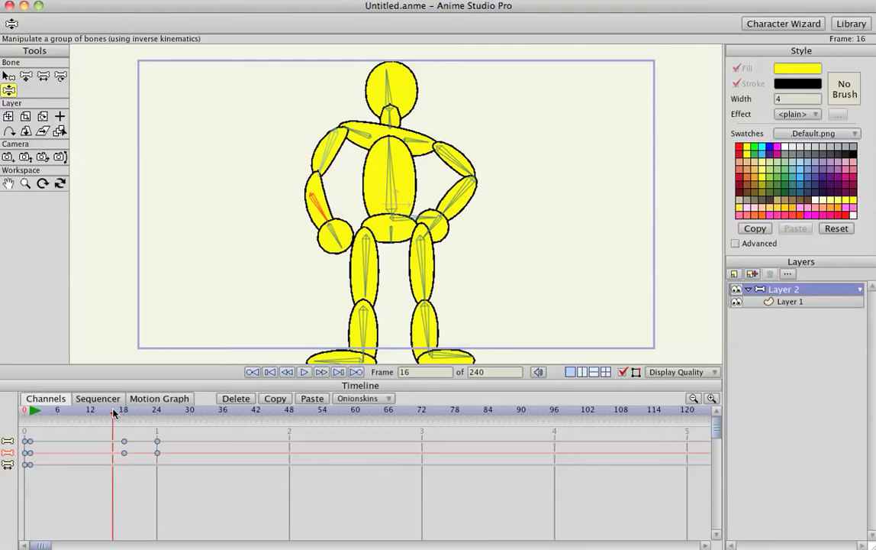
key(space)
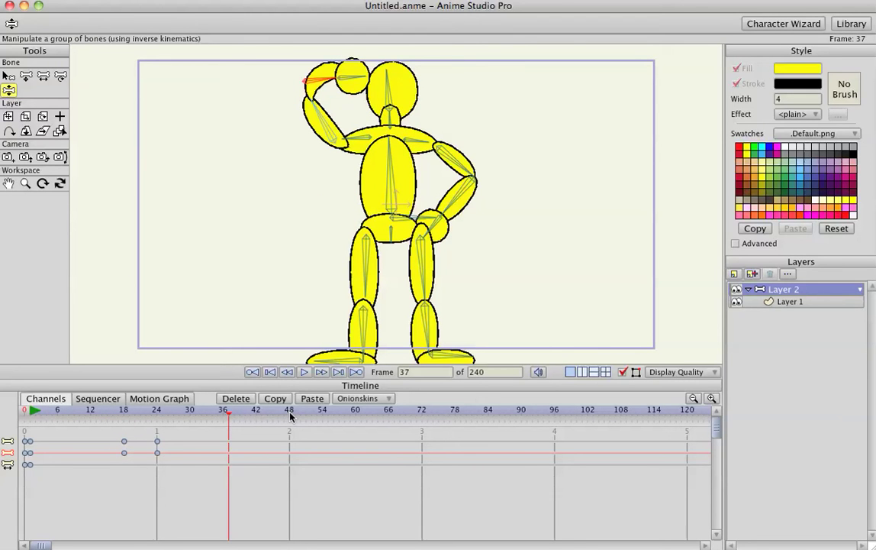
Lower the hand from the head to the hip at frame 48 and preview from the start
click(249, 412)
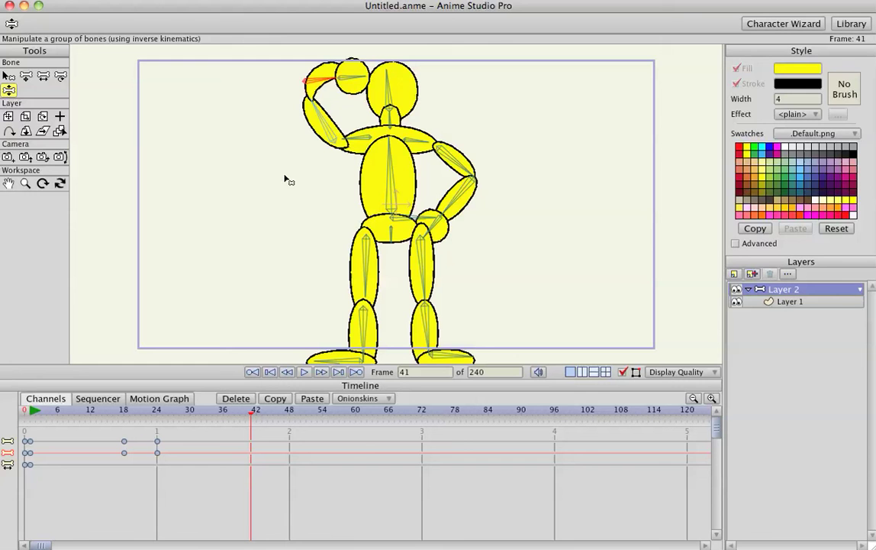
click(291, 413)
drag(309, 76, 315, 245)
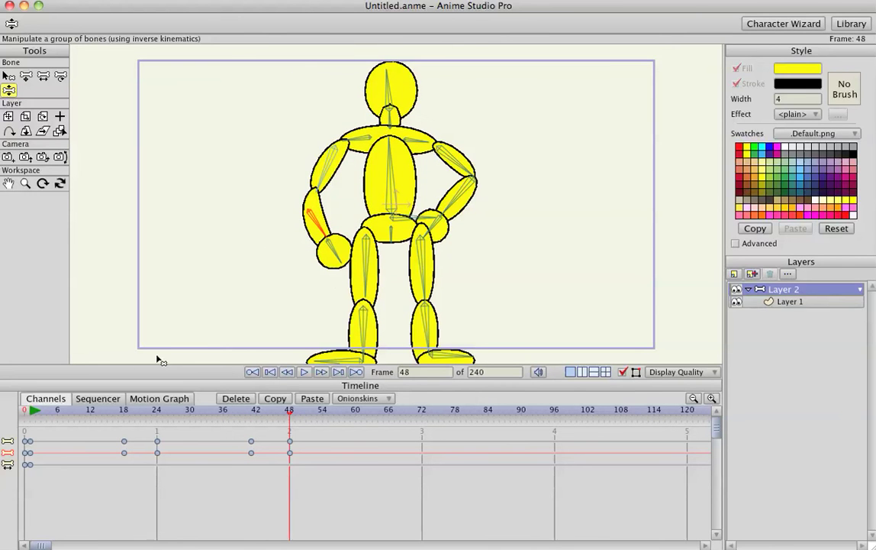
click(31, 416)
key(space)
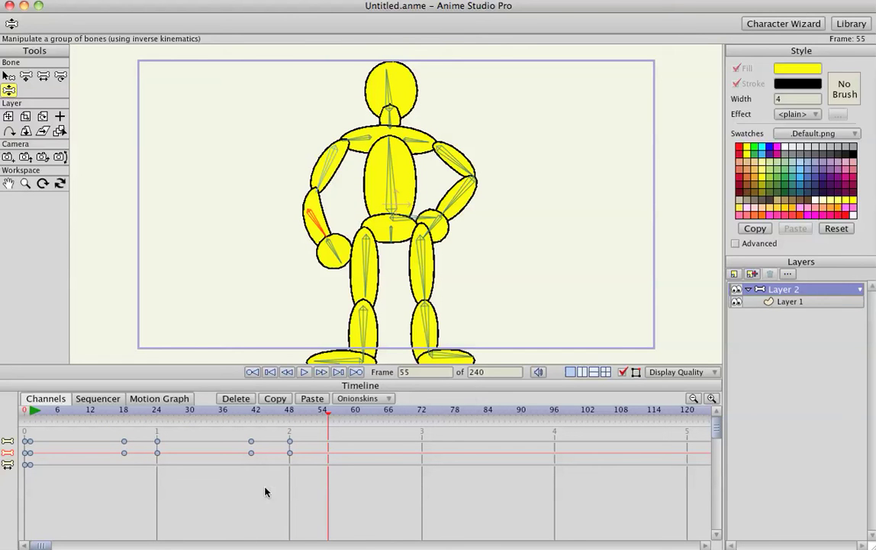
Review the arm motion, then shift the hand-down keyframes later to about frame 78
drag(243, 413, 334, 446)
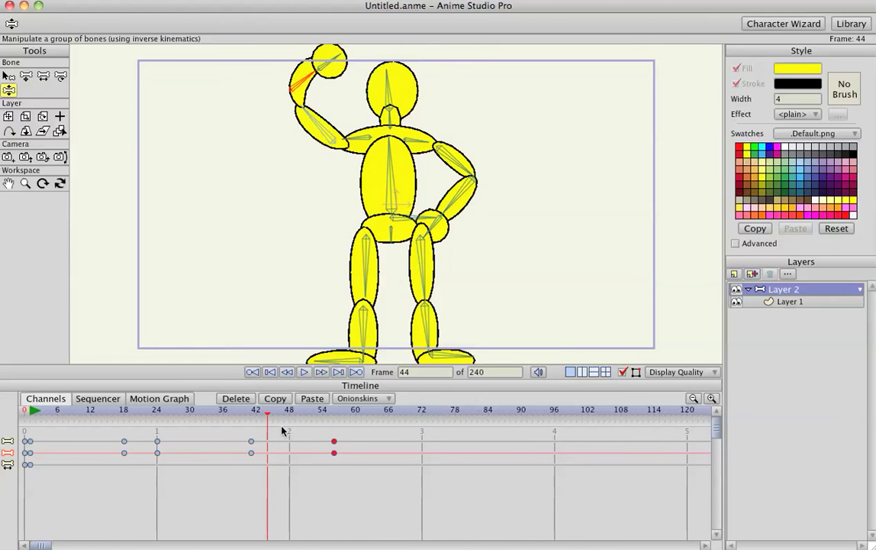
click(204, 417)
key(space)
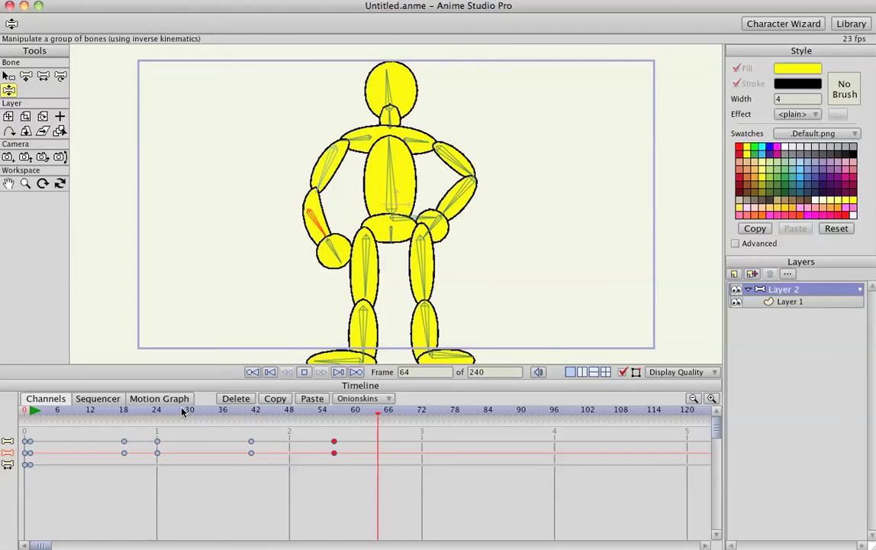
key(space)
drag(333, 443, 473, 444)
Play the retimed motion and move the hand-down keyframes back to about frame 46
click(141, 413)
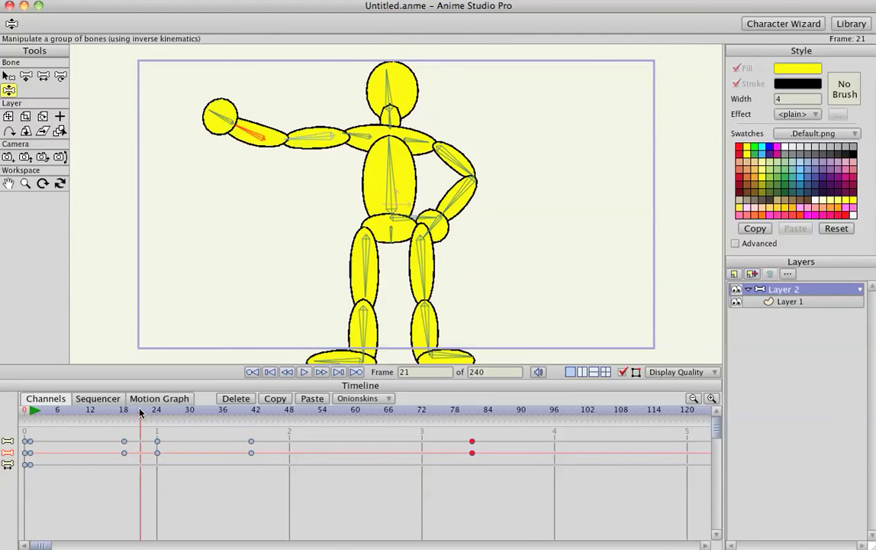
key(space)
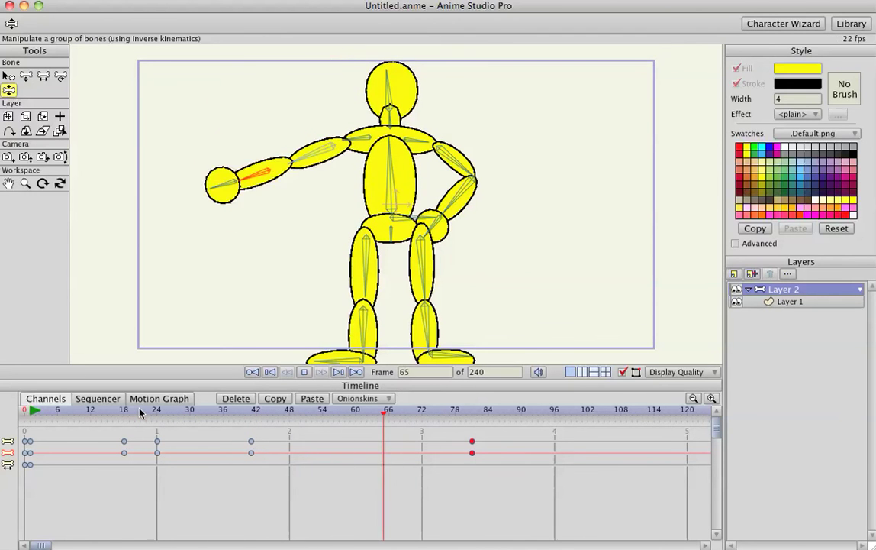
key(space)
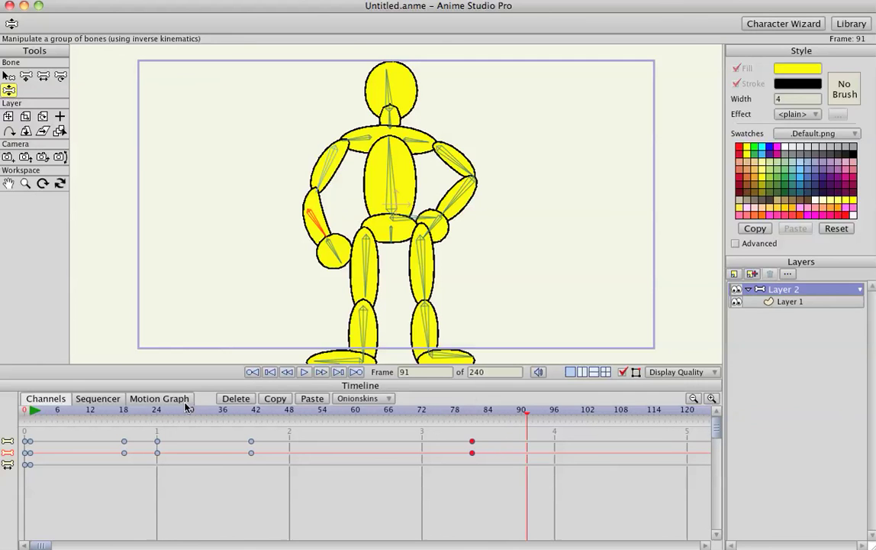
drag(426, 509, 283, 440)
Key the screen-right leg planted at frame 69, then raise its knee at frame 77
drag(372, 413, 405, 413)
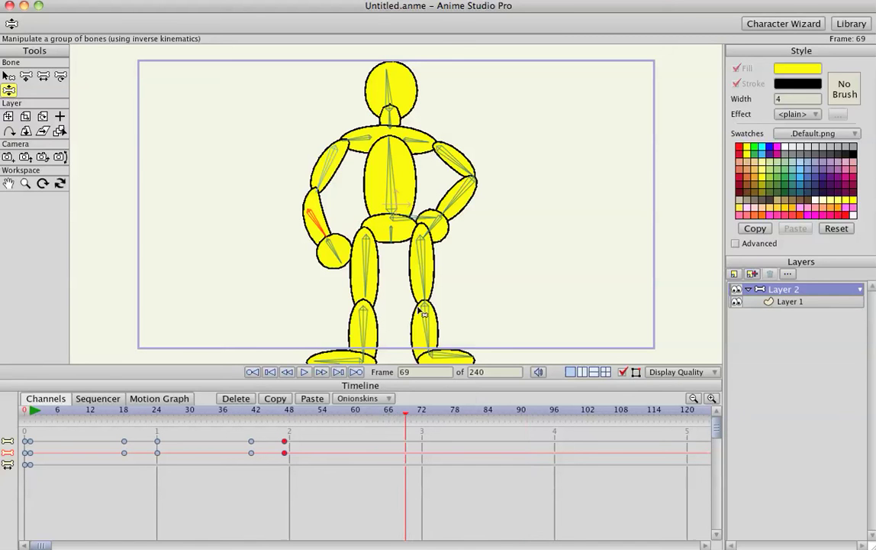
click(424, 272)
drag(423, 273, 430, 334)
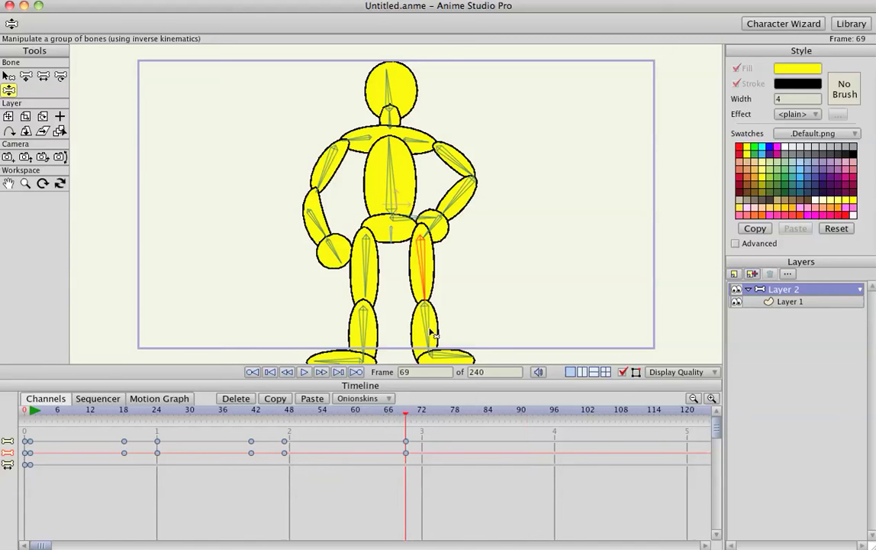
click(429, 333)
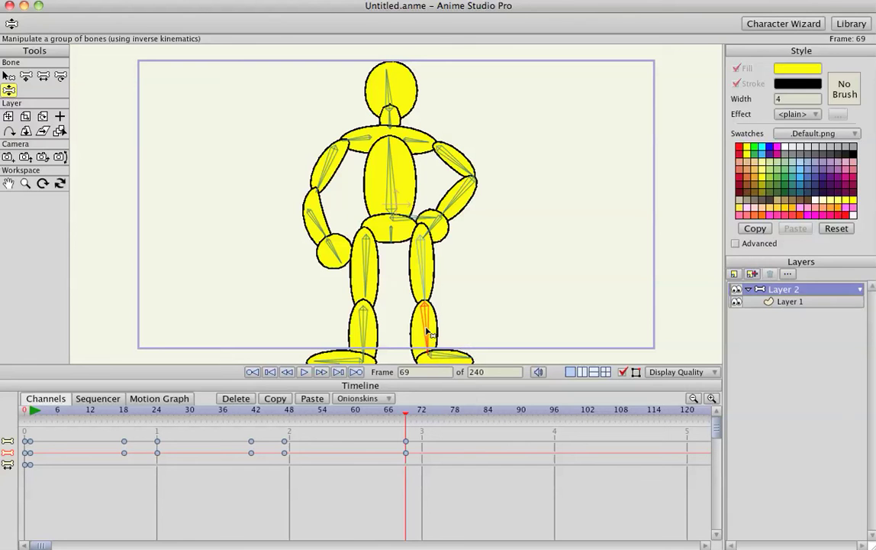
click(448, 413)
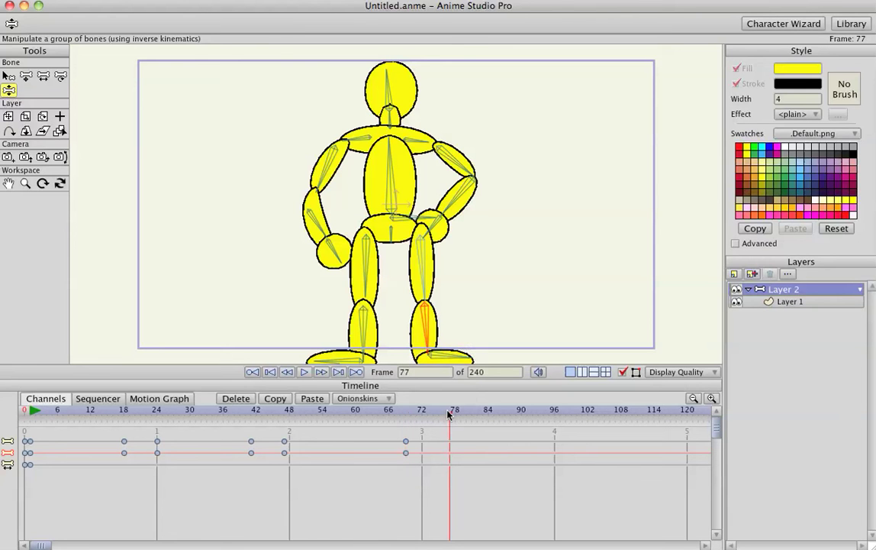
drag(424, 329, 489, 230)
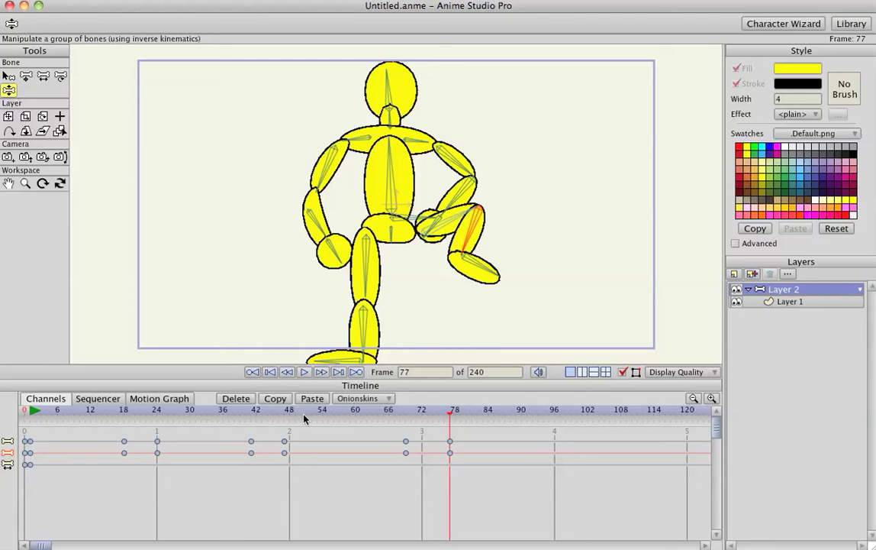
drag(304, 418, 406, 413)
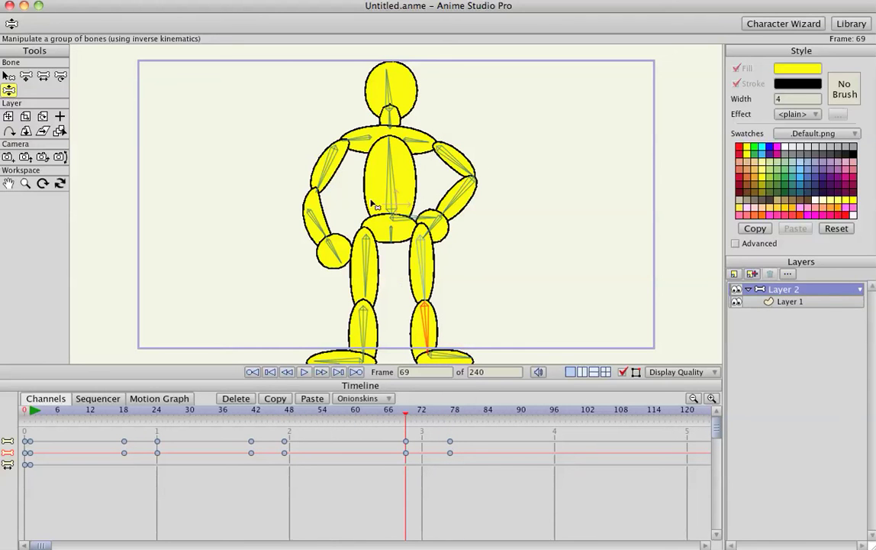
Tilt the torso into a lean at frame 77 and play back the lean with the leg lift
click(391, 170)
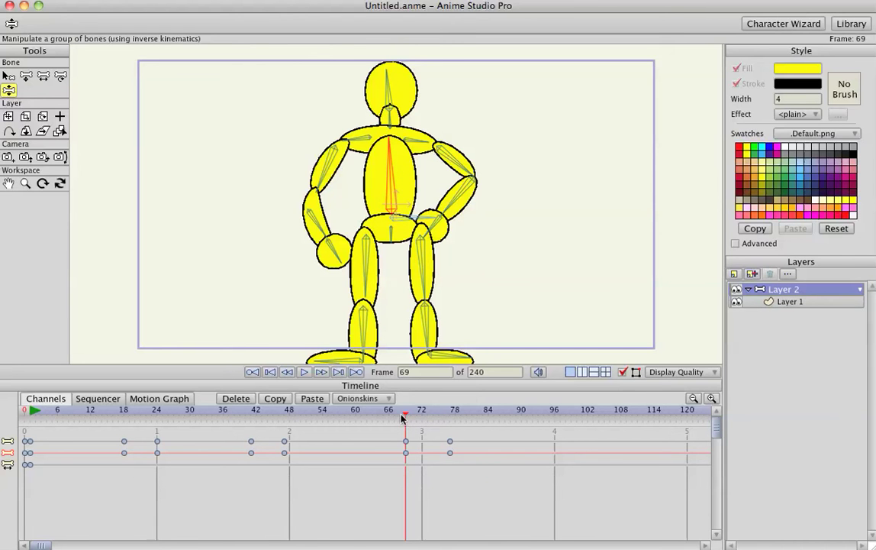
drag(406, 417, 450, 416)
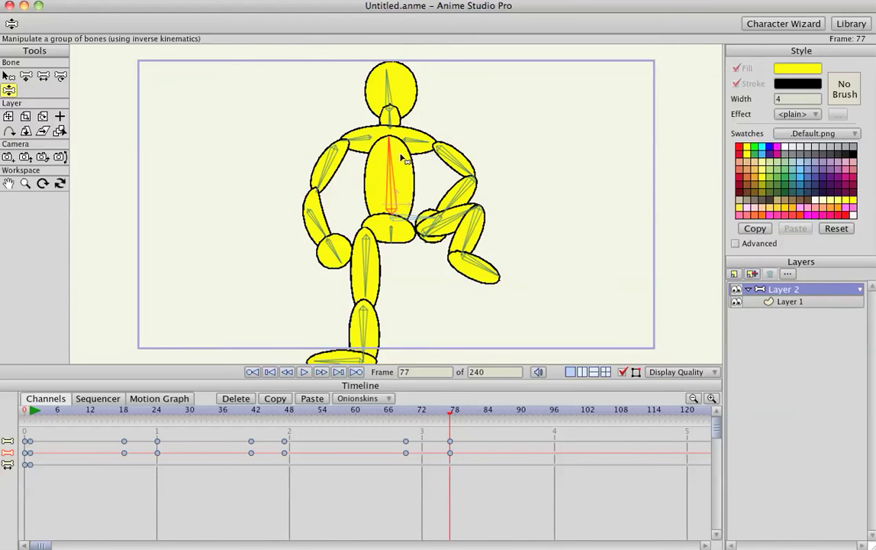
drag(402, 158, 364, 165)
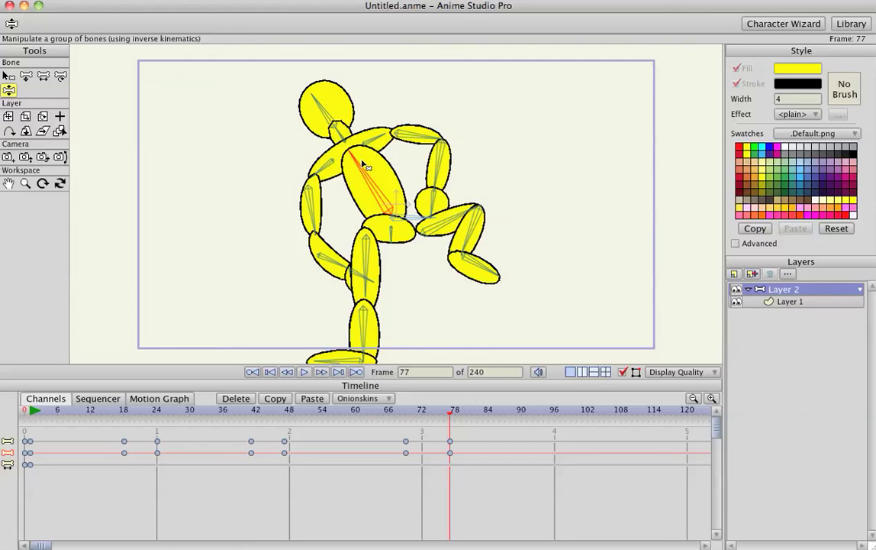
click(319, 416)
key(space)
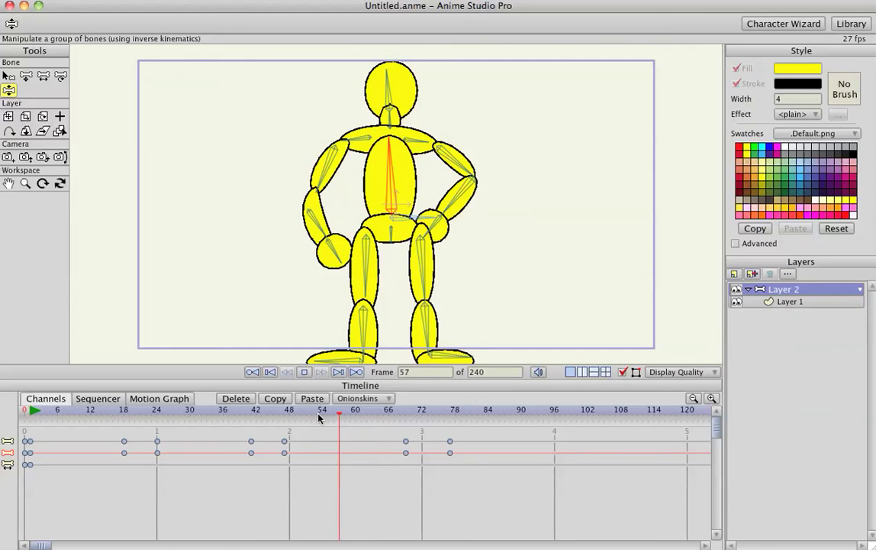
key(space)
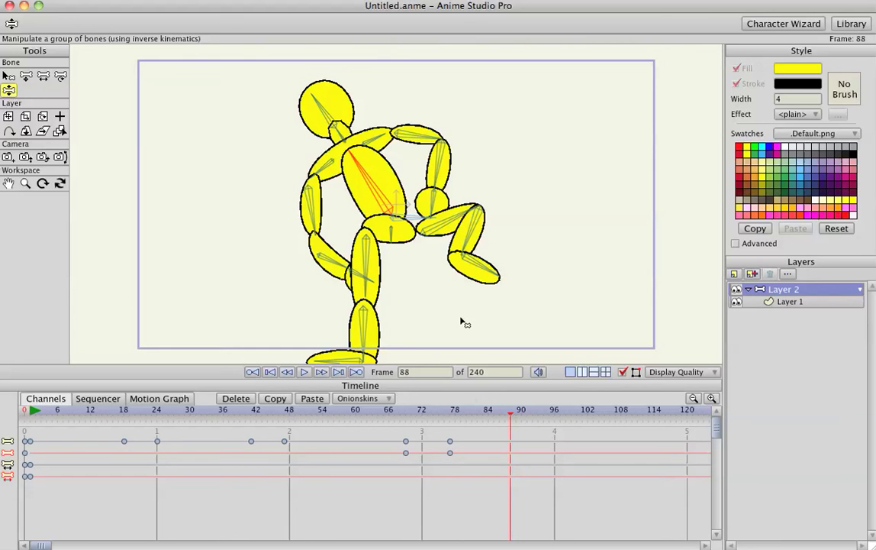
Hold the raised shin with a frame 88 key and lower the leg to standing at frame 96
click(477, 228)
click(554, 413)
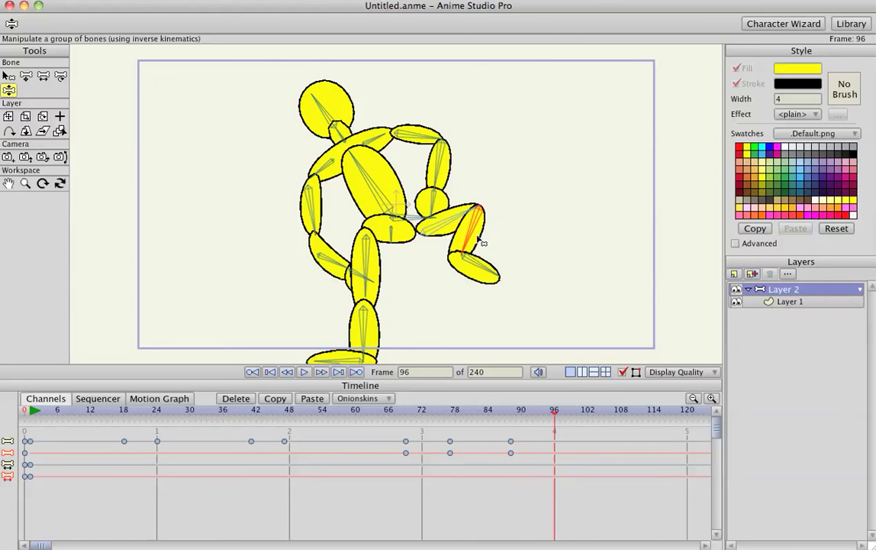
drag(463, 252, 342, 305)
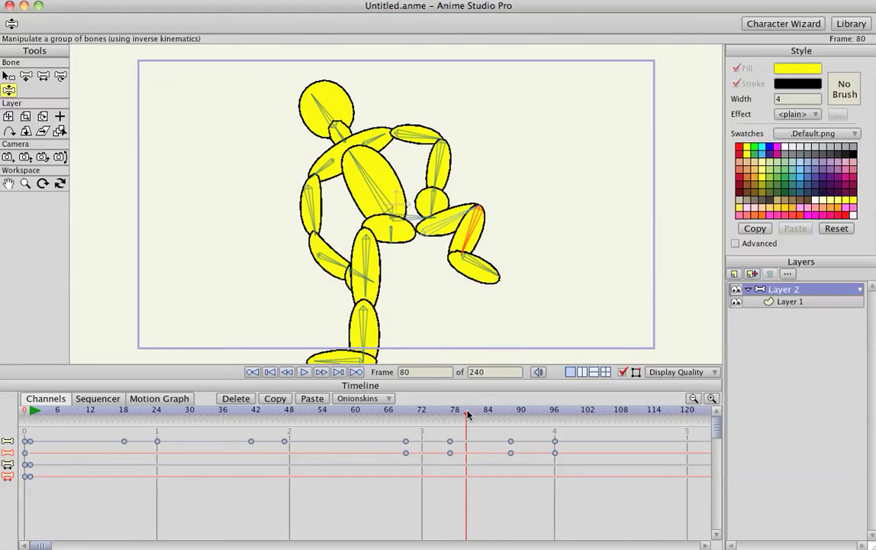
Rotate the spine bone upright at frame 96, leaving the hands on the hips
drag(465, 413, 511, 413)
click(382, 191)
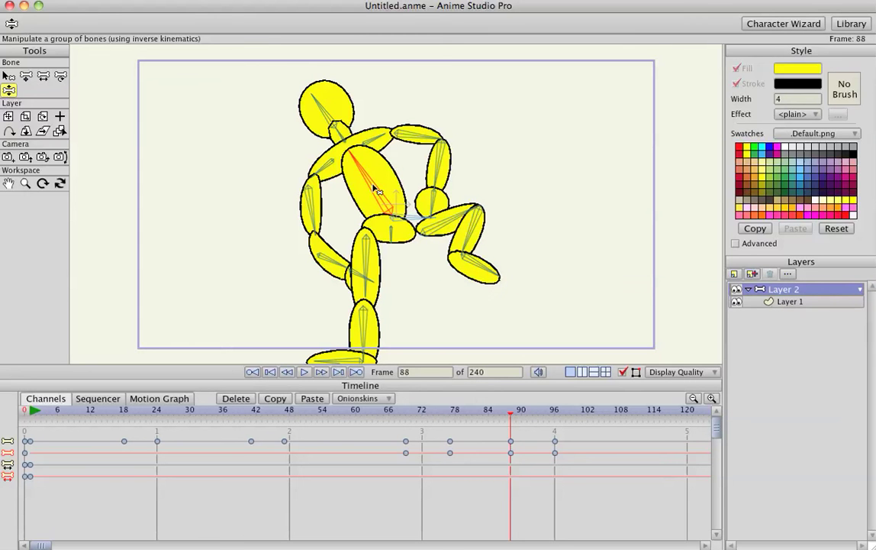
drag(508, 416, 554, 413)
drag(320, 165, 388, 191)
Play the whole animation back from frame 1, then stop it
drag(573, 411, 30, 410)
key(space)
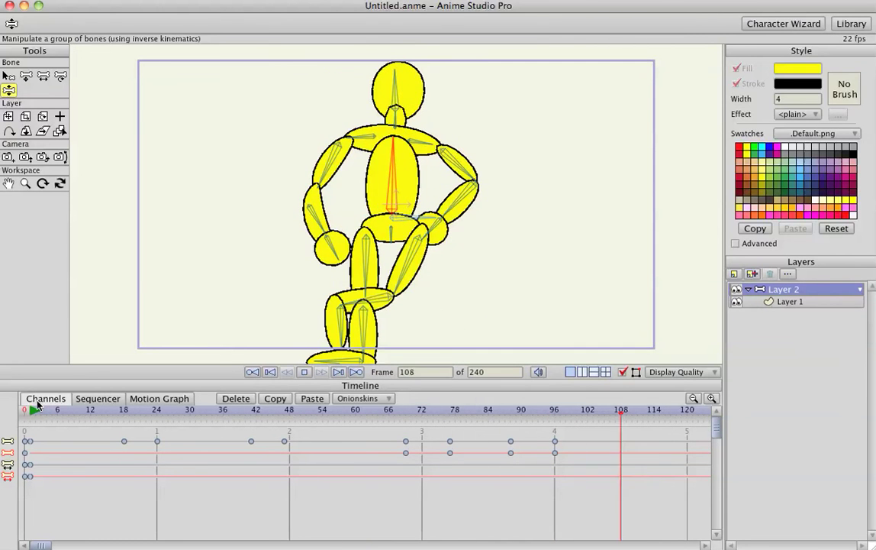
key(space)
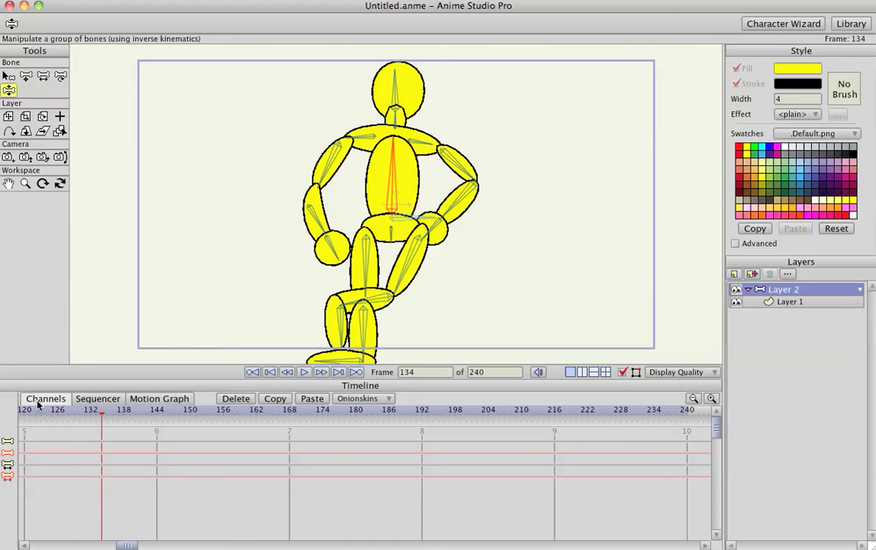